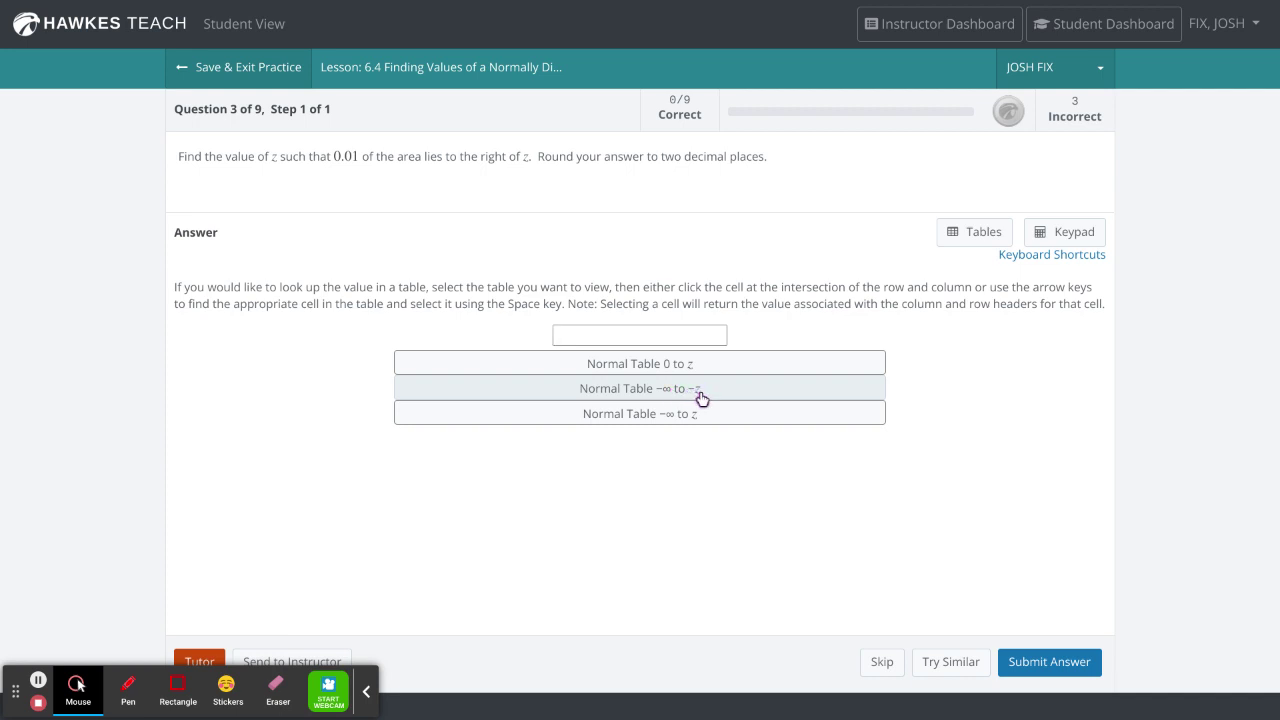
Activate the red on-screen pen over Question 3's z-value prompt
left_click(128, 688)
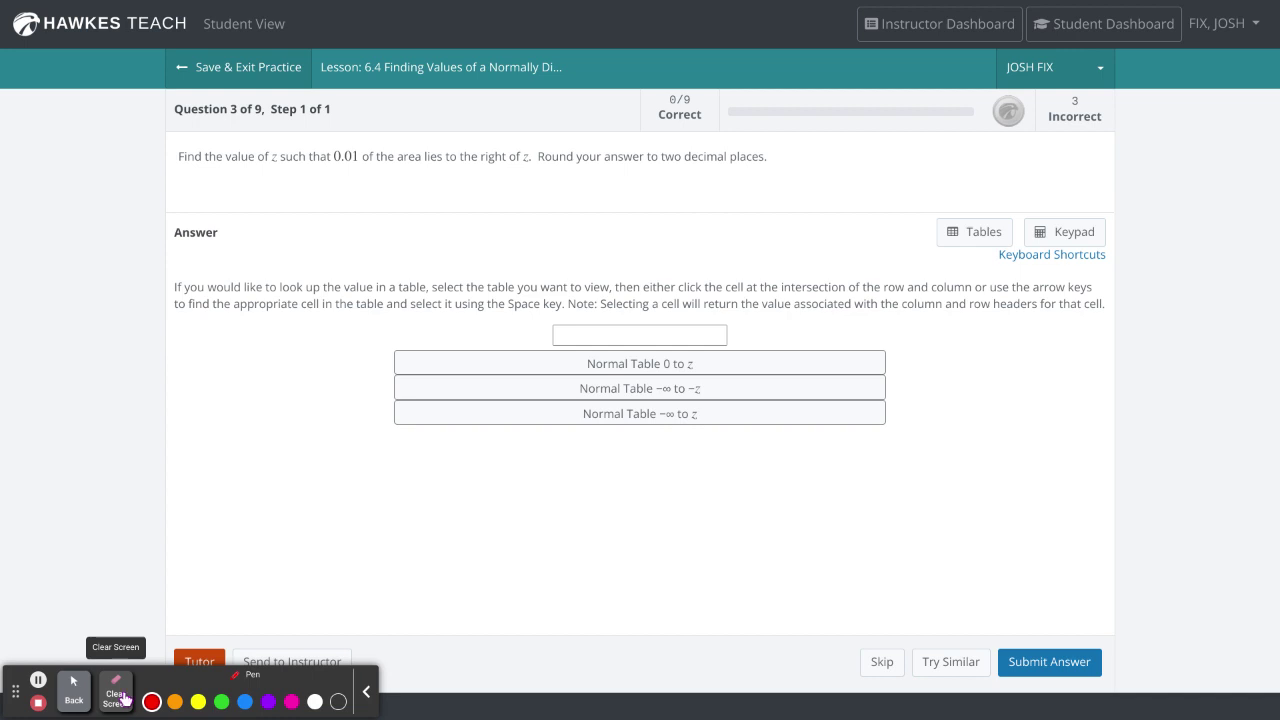
Sketch a red bell curve labelled −z, 0 and z, with a centre line and 'μ - mean' beneath
mouse_move(941, 445)
left_mouse_down()
mouse_move(1244, 439)
mouse_move(950, 429)
mouse_move(1046, 324)
mouse_move(1099, 300)
mouse_move(1146, 319)
mouse_move(1258, 437)
left_mouse_up()
left_click_drag(900, 495, 943, 496)
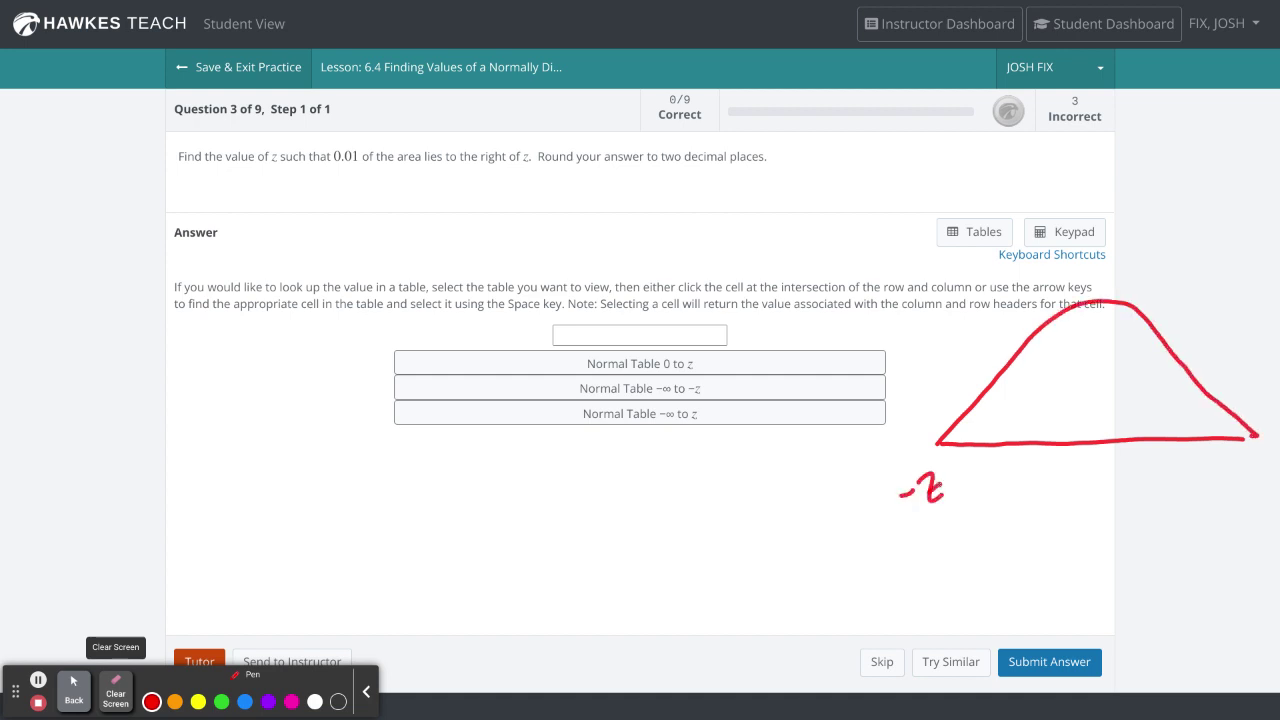
mouse_move(1244, 465)
left_mouse_down()
mouse_move(1250, 490)
mouse_move(1264, 489)
left_mouse_up()
left_click_drag(1240, 481, 1263, 478)
left_click_drag(1097, 303, 1107, 475)
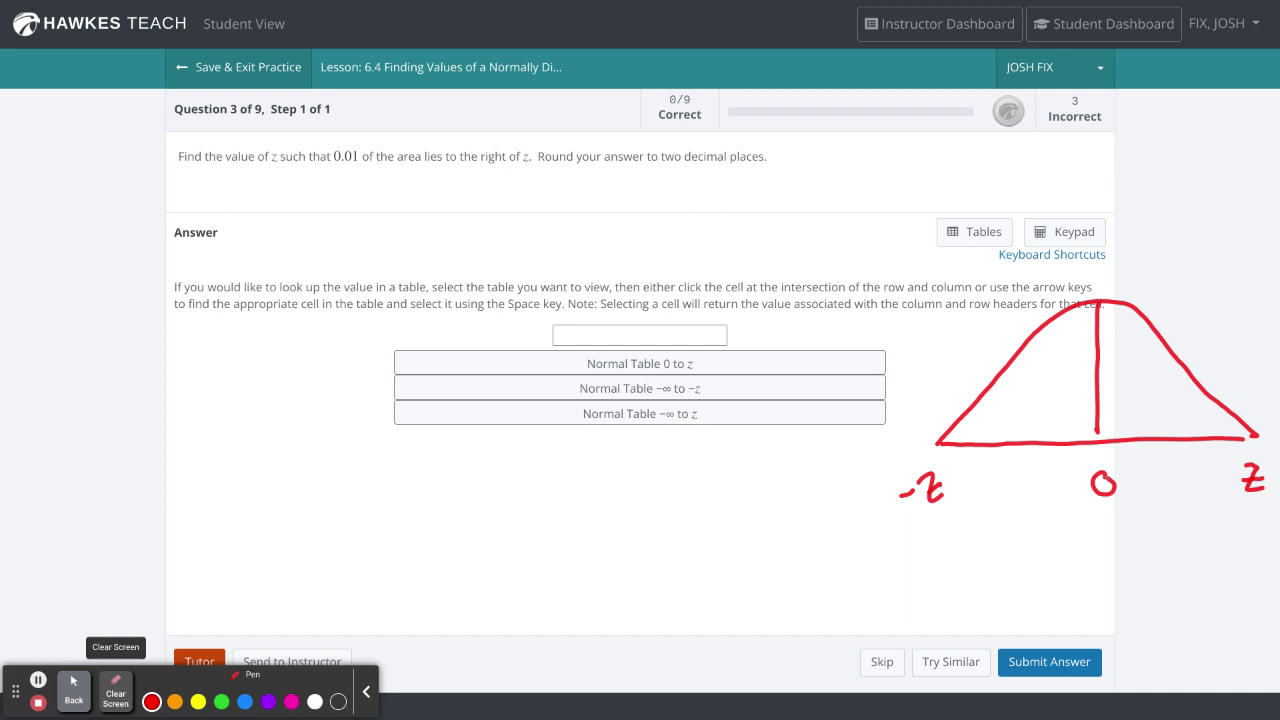
left_click_drag(1084, 540, 1142, 544)
mouse_move(1150, 556)
left_mouse_down()
mouse_move(1155, 540)
mouse_move(1233, 553)
left_mouse_up()
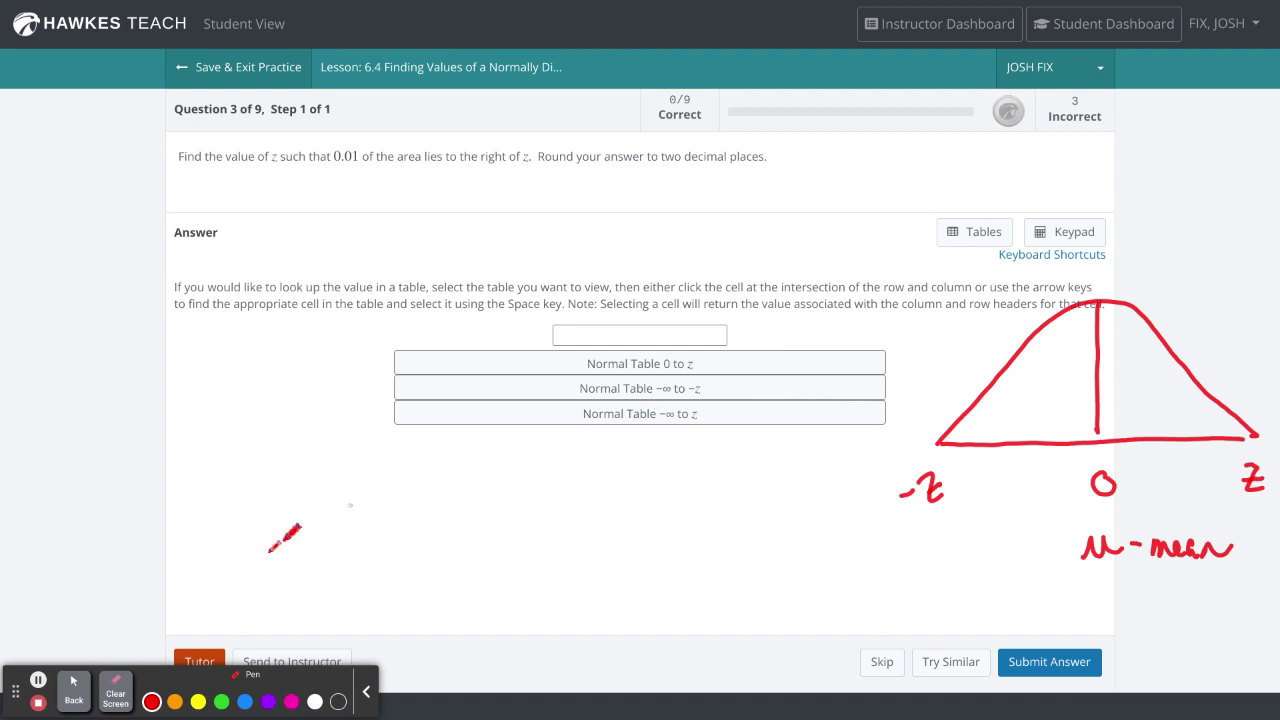
Return to Mouse mode and expand the Normal Table −∞ to −z, scrolling through its rows
left_click(74, 690)
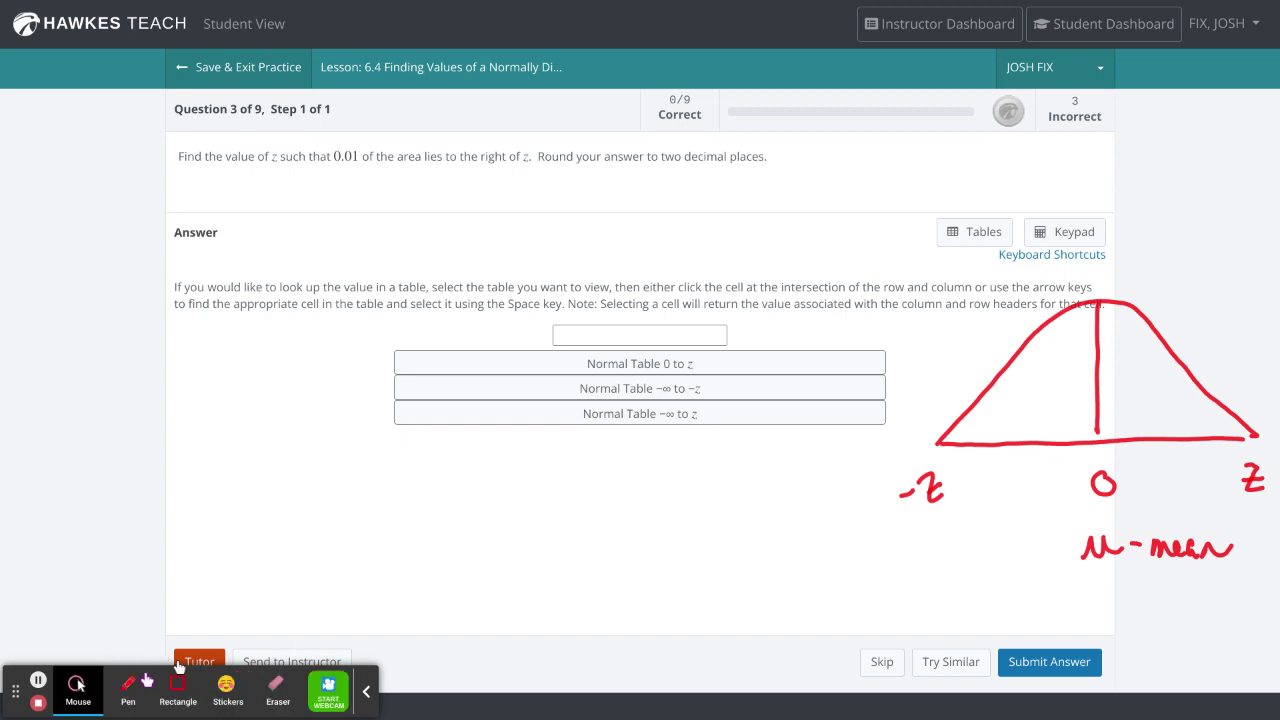
left_click(610, 388)
scroll(780, 437, "down", 3)
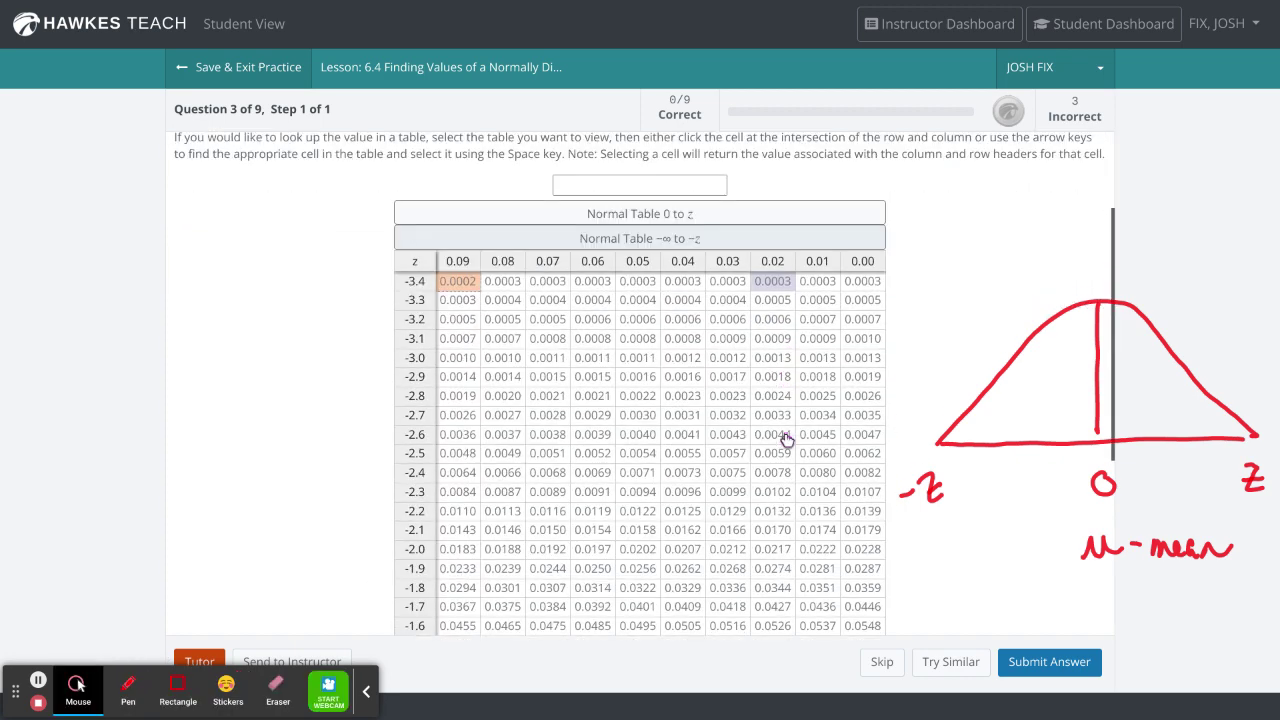
scroll(787, 440, "up", 3)
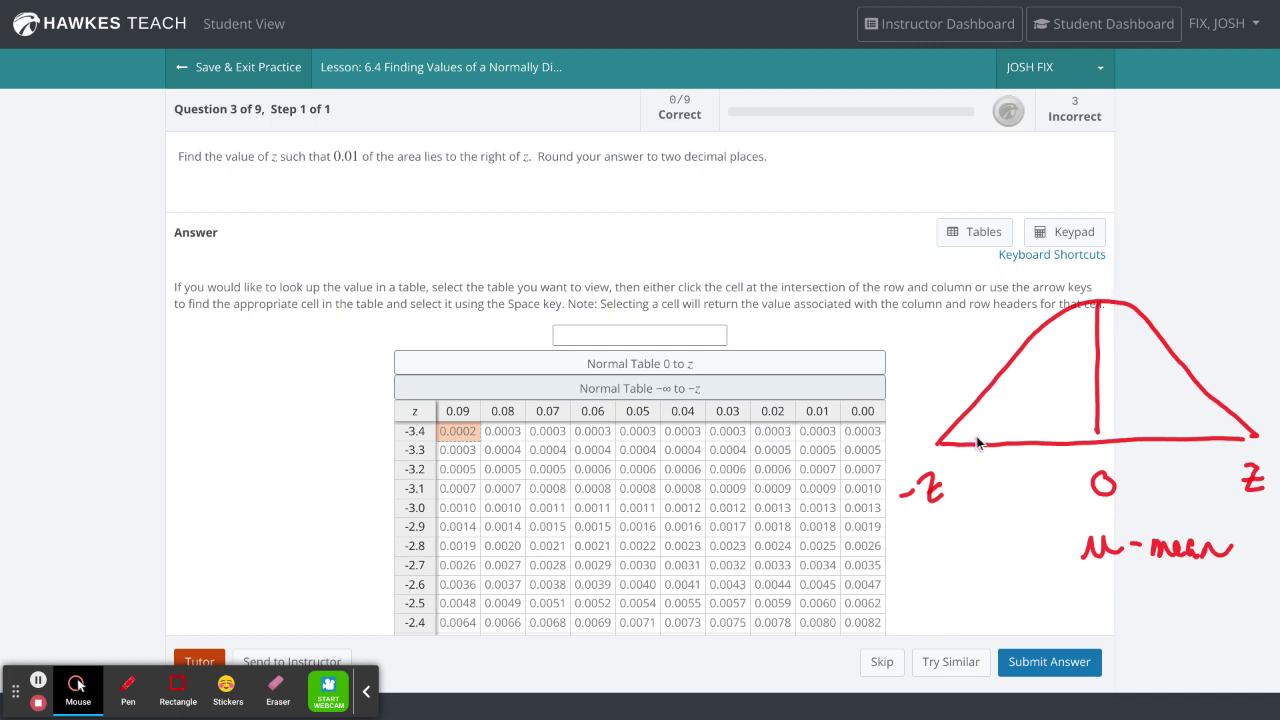
With blue ink, circle the question phrase 'to the right of z'
left_click(128, 688)
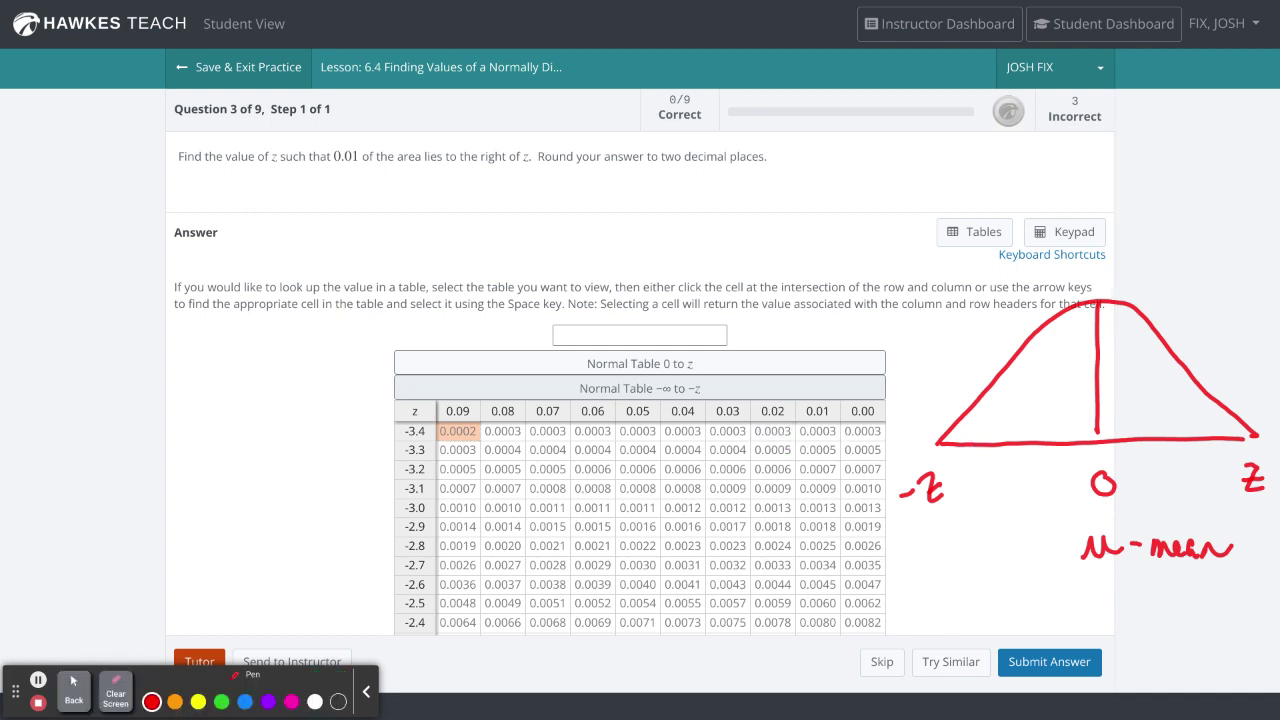
left_click(245, 701)
mouse_move(522, 124)
left_mouse_down()
mouse_move(459, 193)
mouse_move(553, 145)
mouse_move(512, 124)
left_mouse_up()
Shade both tails of the curve in blue and mark each one .01
mouse_move(1212, 408)
left_mouse_down()
mouse_move(1249, 431)
mouse_move(1242, 377)
left_mouse_up()
left_click(1228, 392)
left_click_drag(1257, 377, 1258, 392)
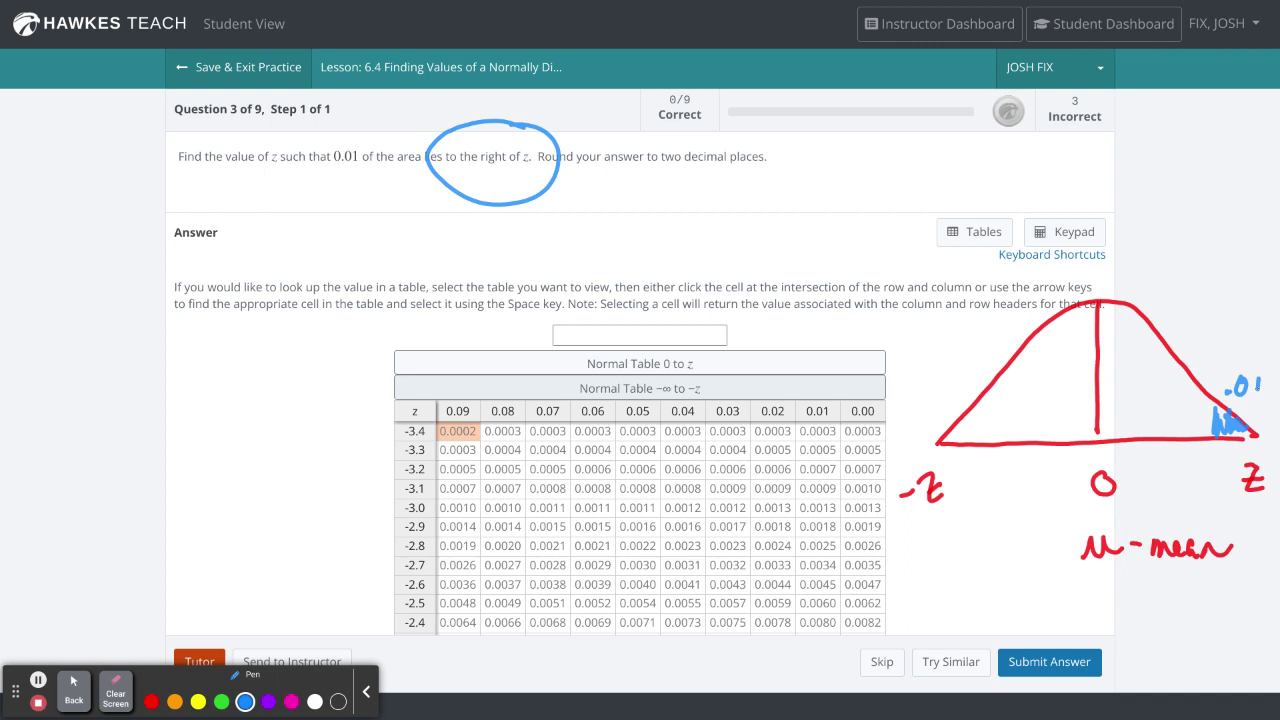
mouse_move(980, 406)
left_mouse_down()
mouse_move(982, 440)
mouse_move(956, 428)
mouse_move(976, 412)
mouse_move(989, 482)
left_mouse_up()
left_click(979, 487)
left_click_drag(1004, 457, 1004, 478)
left_click_drag(975, 418, 955, 446)
left_click_drag(1107, 434, 1120, 419)
Write '−∞ to .01' and 'z =' above the Normal Table heading
mouse_move(739, 389)
left_mouse_down()
mouse_move(790, 350)
mouse_move(813, 352)
left_mouse_up()
left_click_drag(810, 342, 906, 315)
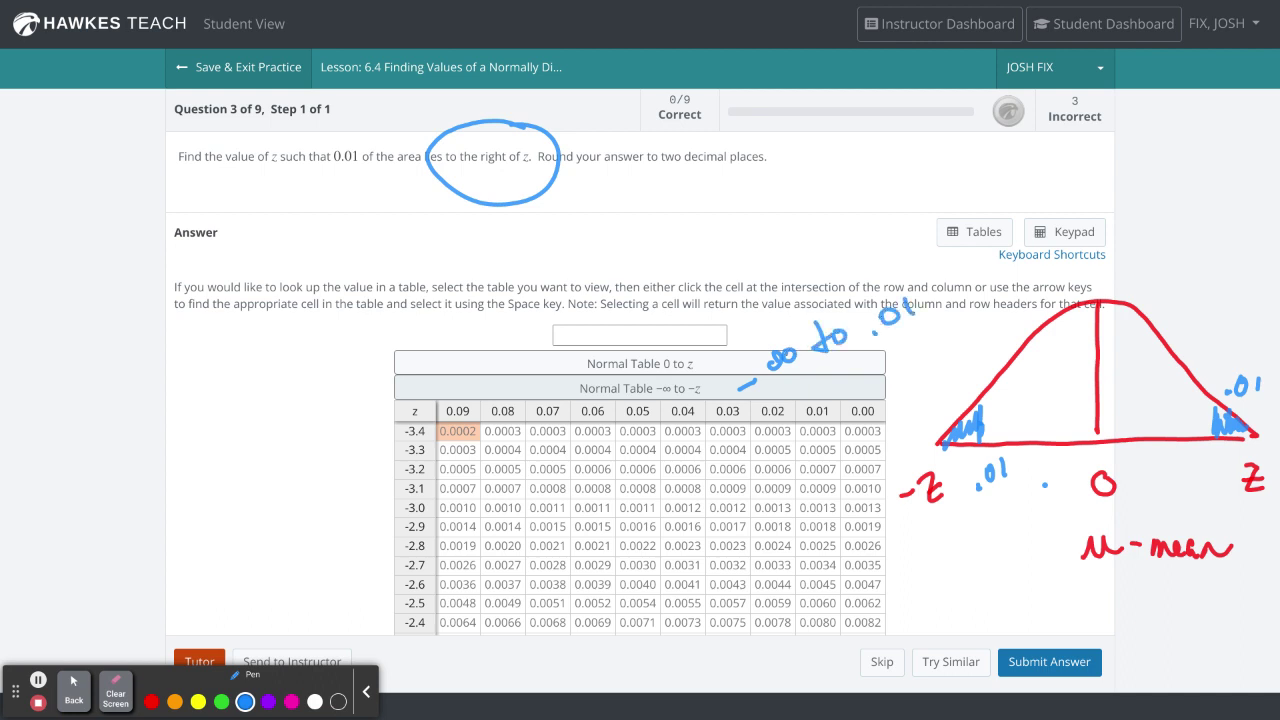
mouse_move(818, 250)
left_mouse_down()
mouse_move(822, 276)
mouse_move(850, 282)
mouse_move(874, 240)
left_mouse_up()
Scroll the −∞ to −z table down to row −2.3, showing 0.0099 and 0.0102
scroll(527, 427, "down", 1)
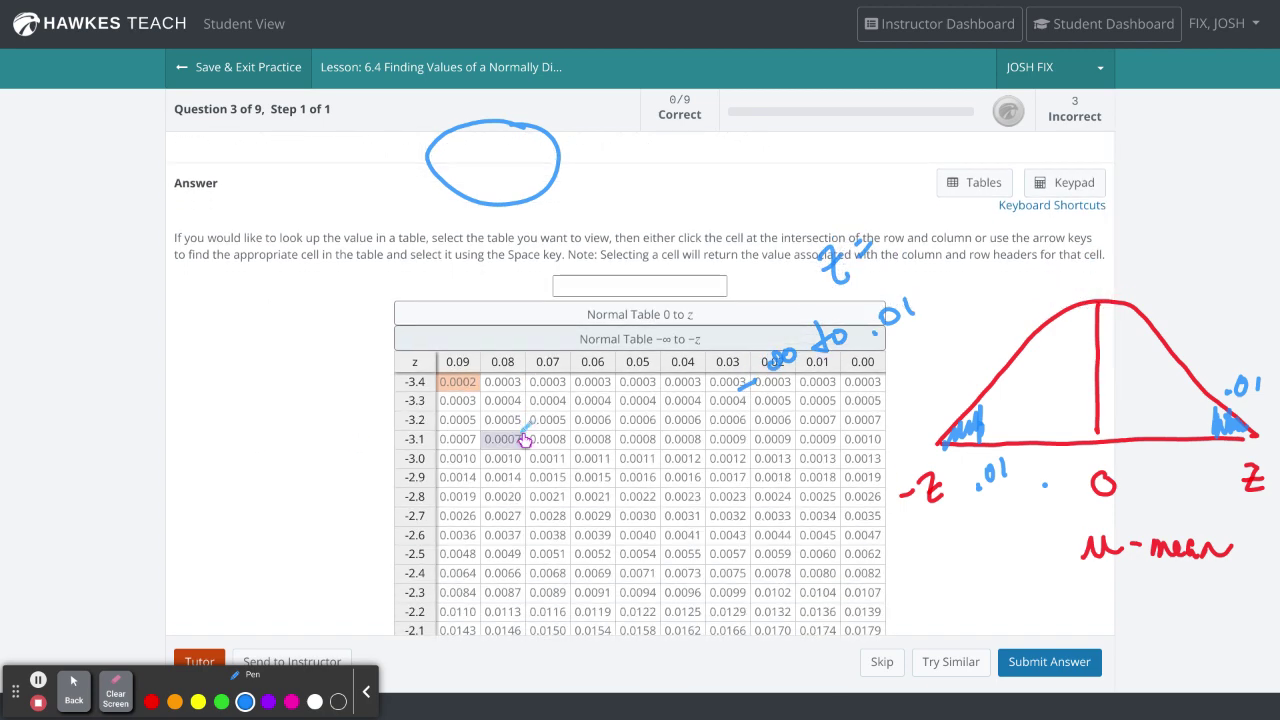
scroll(489, 490, "down", 1)
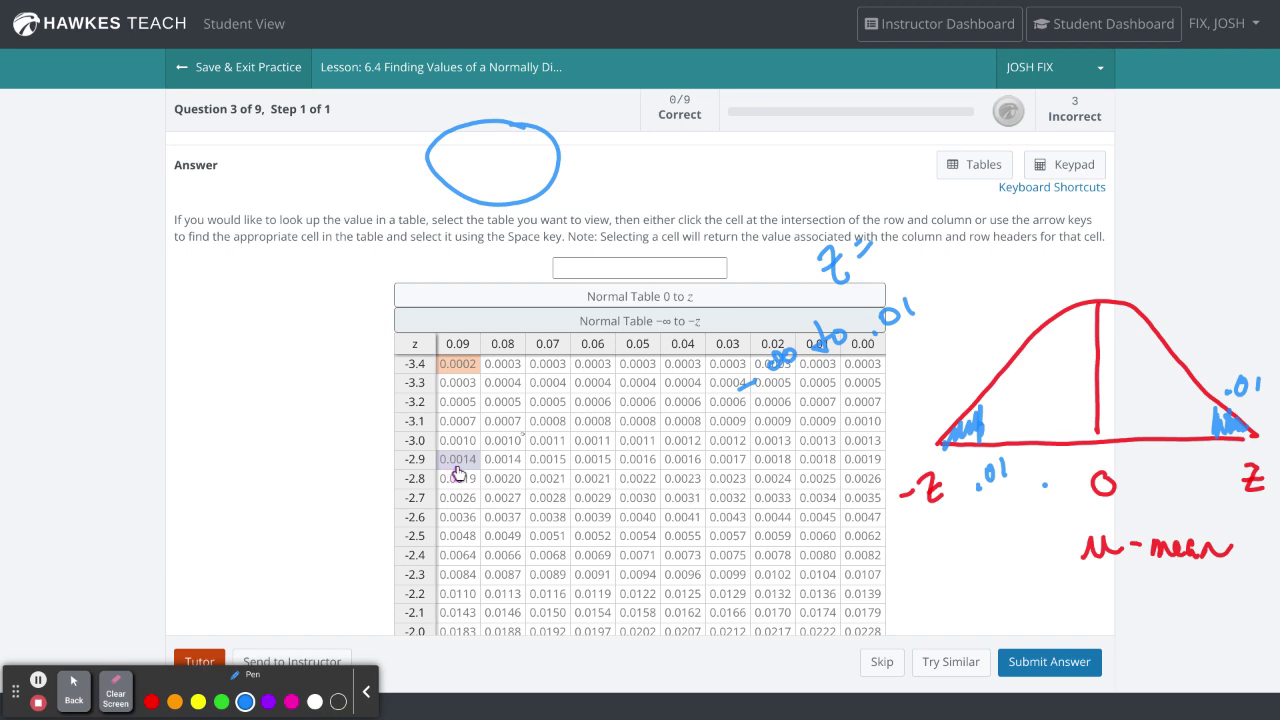
scroll(468, 484, "down", 1)
scroll(471, 490, "down", 3)
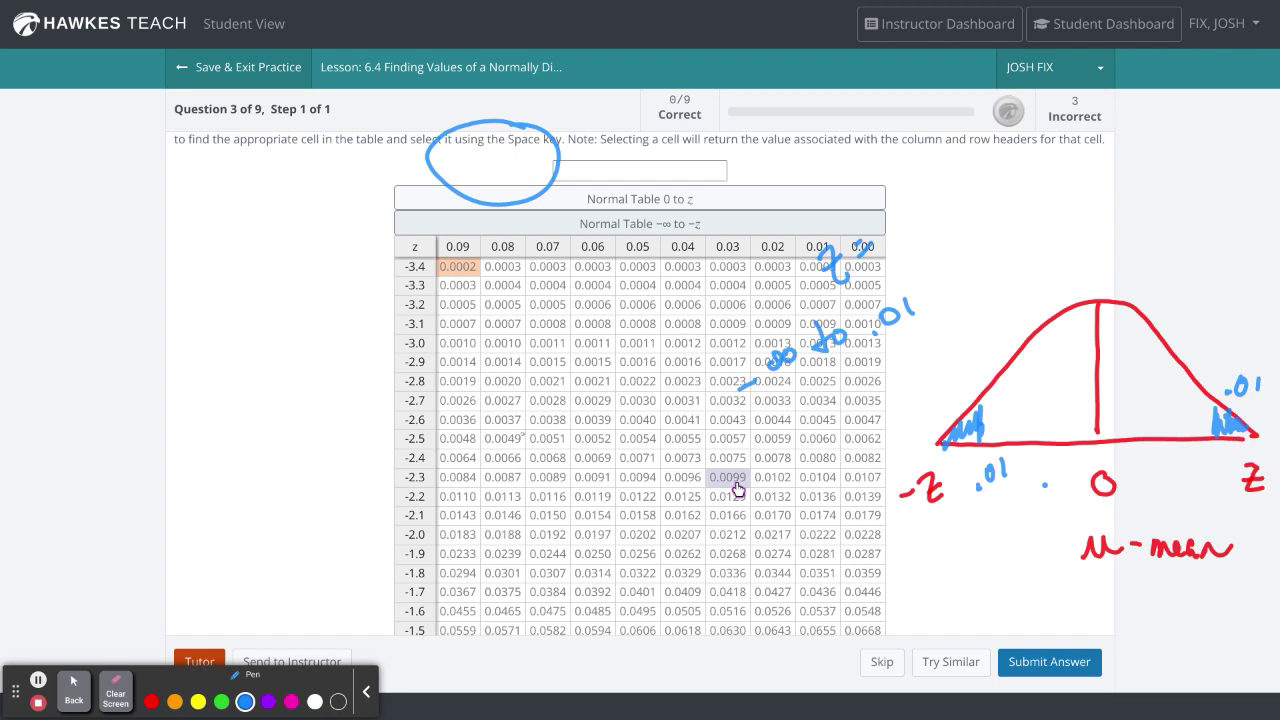
Show 'Correct Answer: 2.33' beside the table and reactivate the pen with orange ink
left_click(38, 680)
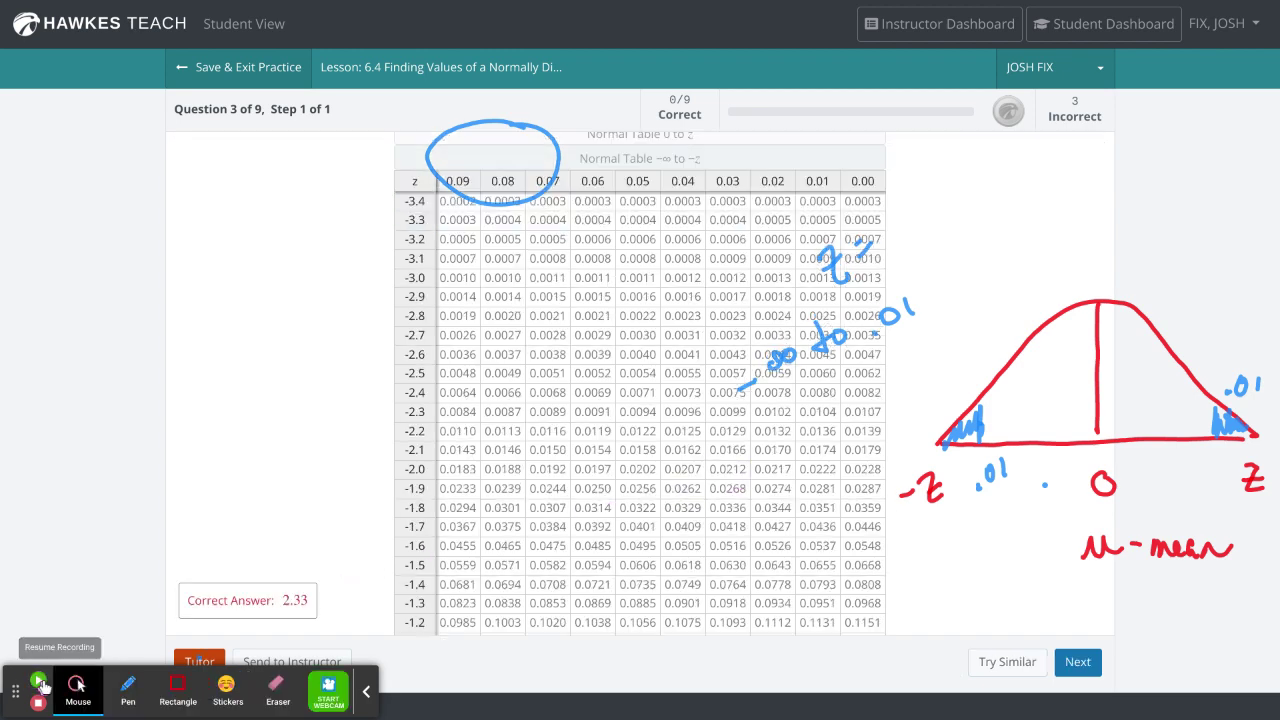
left_click(40, 684)
scroll(636, 570, "up", 2)
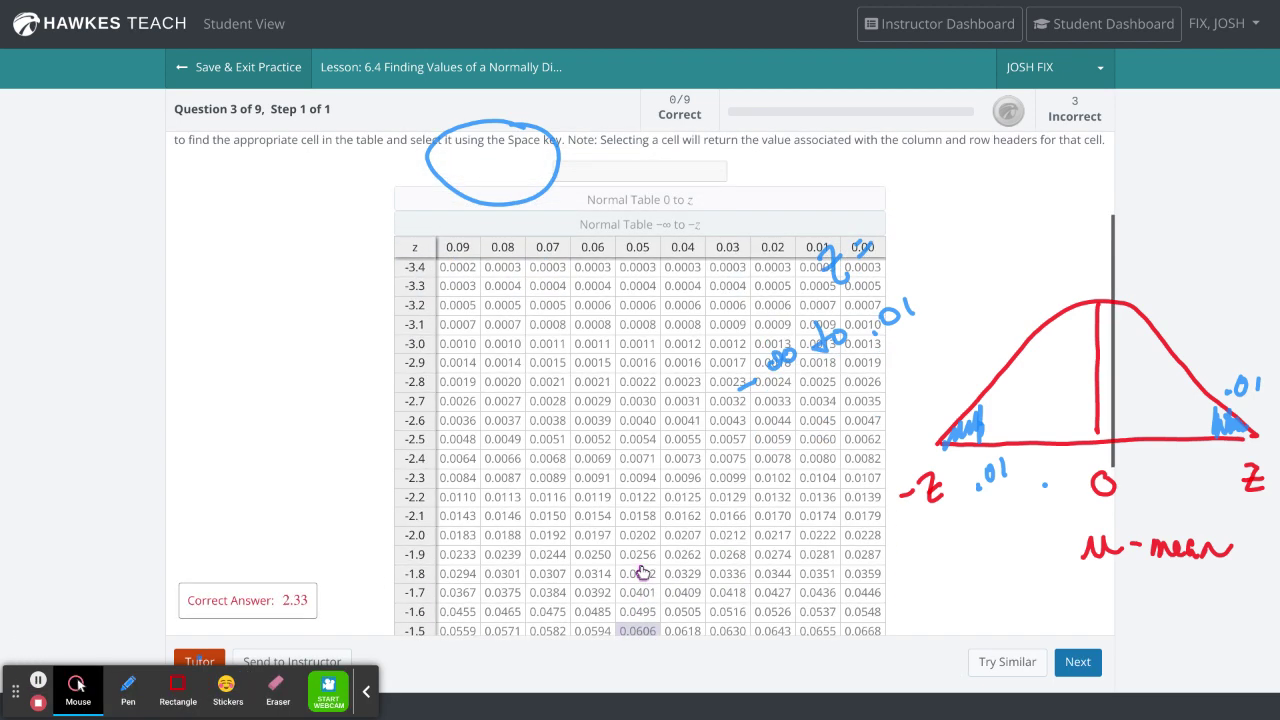
scroll(640, 574, "down", 1)
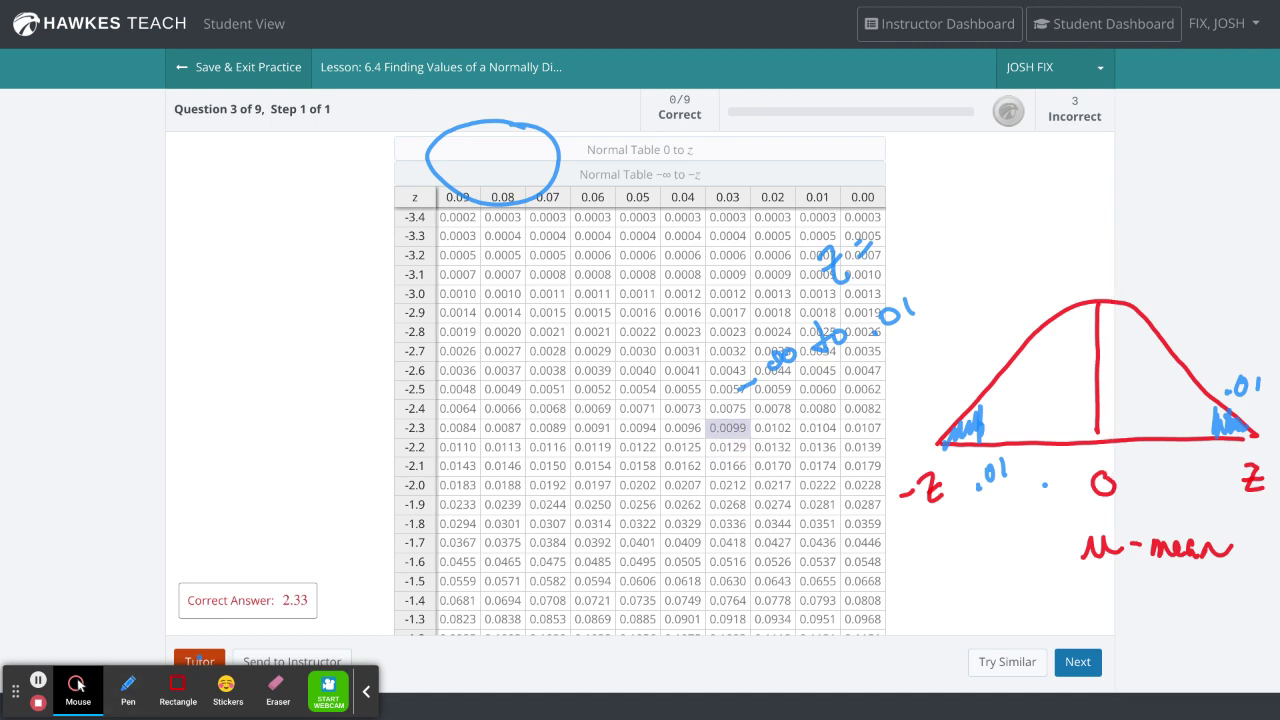
left_click(128, 688)
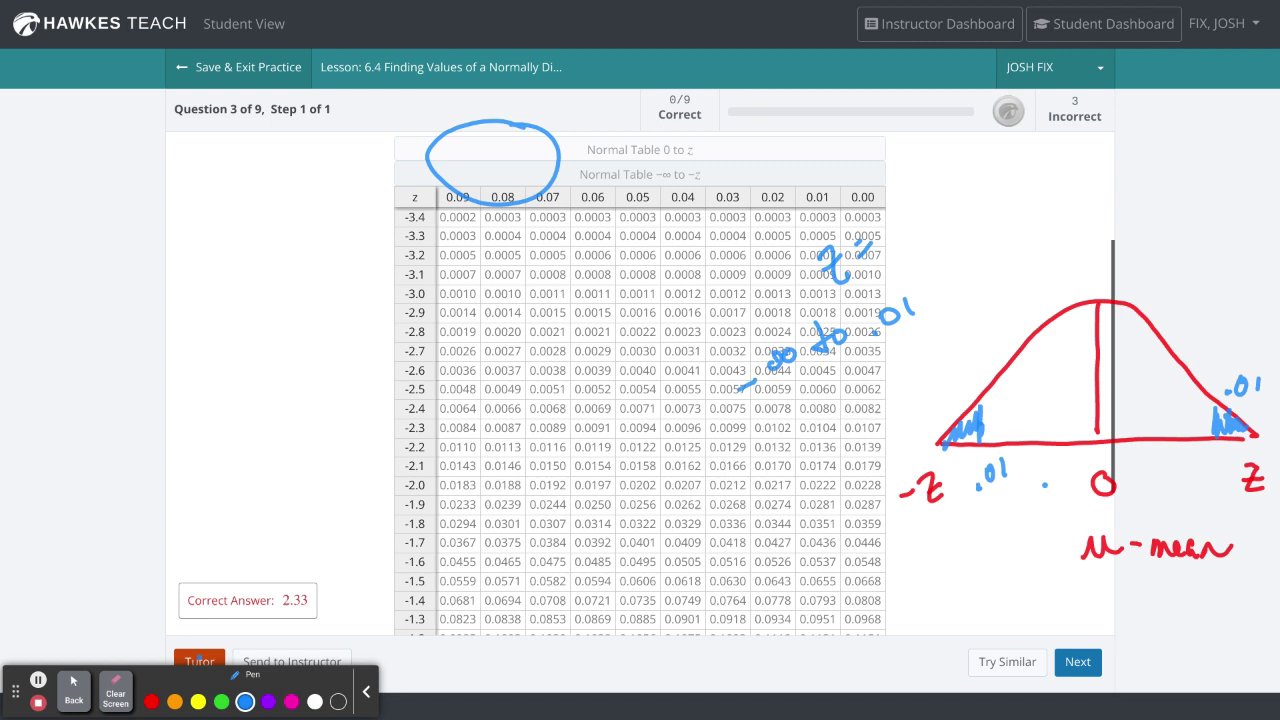
left_click(175, 701)
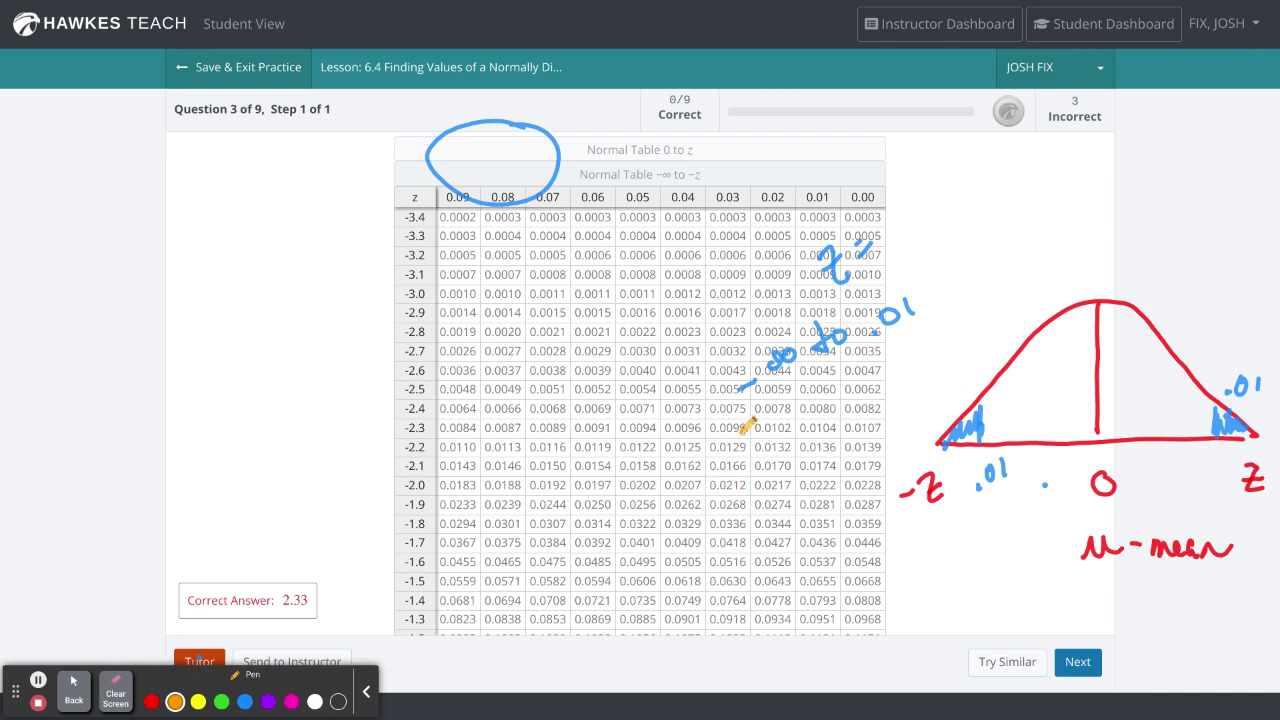
Circle 0.0099 at row −2.3, trace the 0.03 column, and write −2.33 below the table
mouse_move(746, 413)
left_mouse_down()
mouse_move(718, 438)
mouse_move(744, 424)
mouse_move(437, 430)
left_mouse_up()
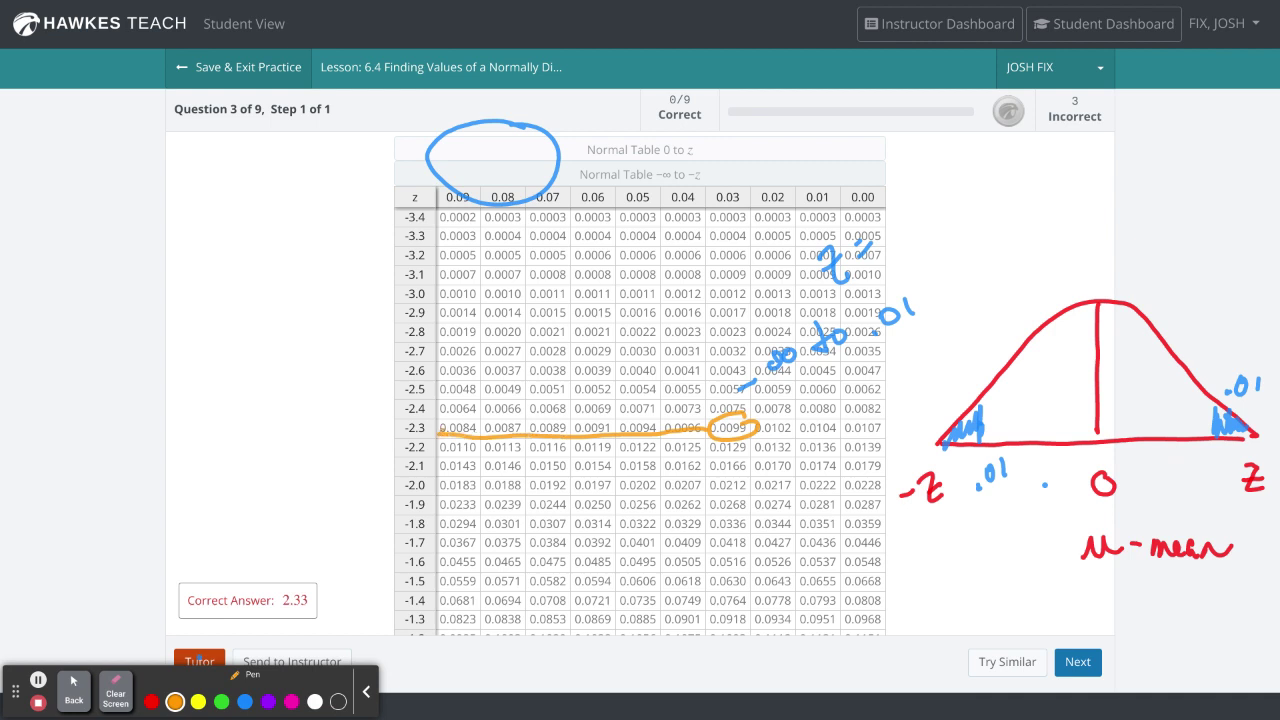
left_click_drag(726, 414, 727, 217)
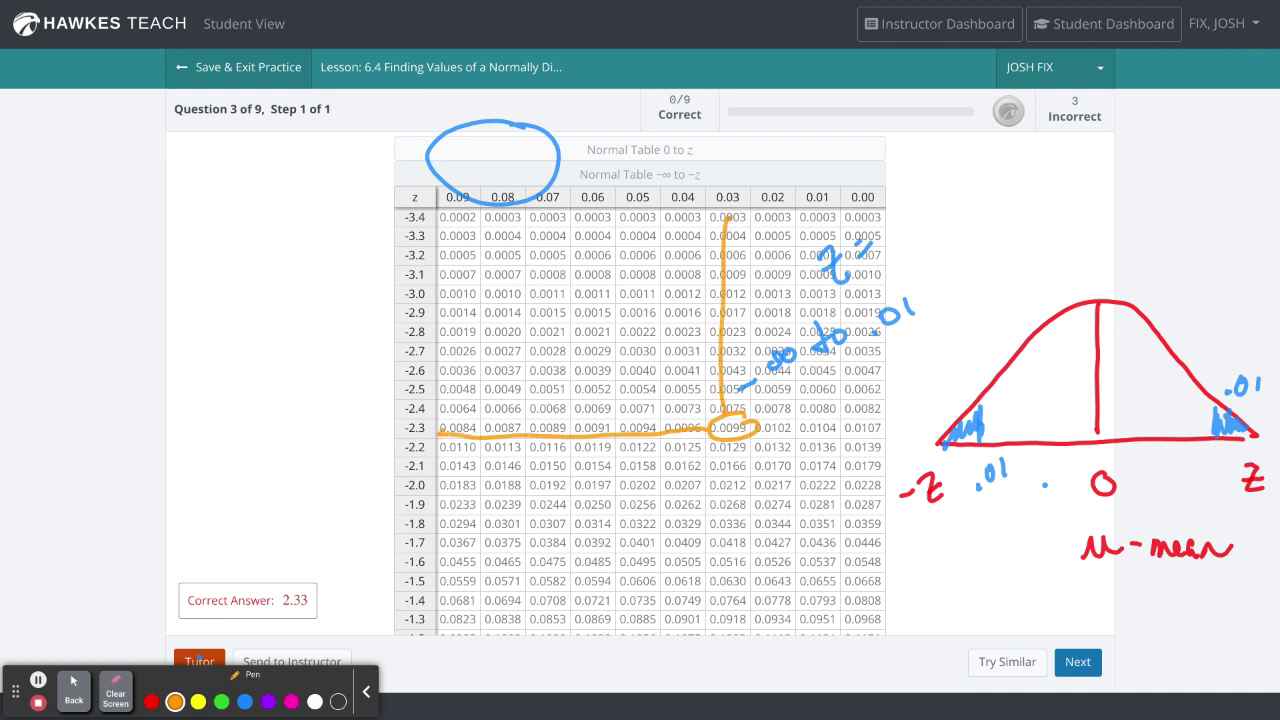
mouse_move(543, 512)
left_mouse_down()
mouse_move(558, 558)
mouse_move(642, 495)
mouse_move(696, 500)
left_mouse_up()
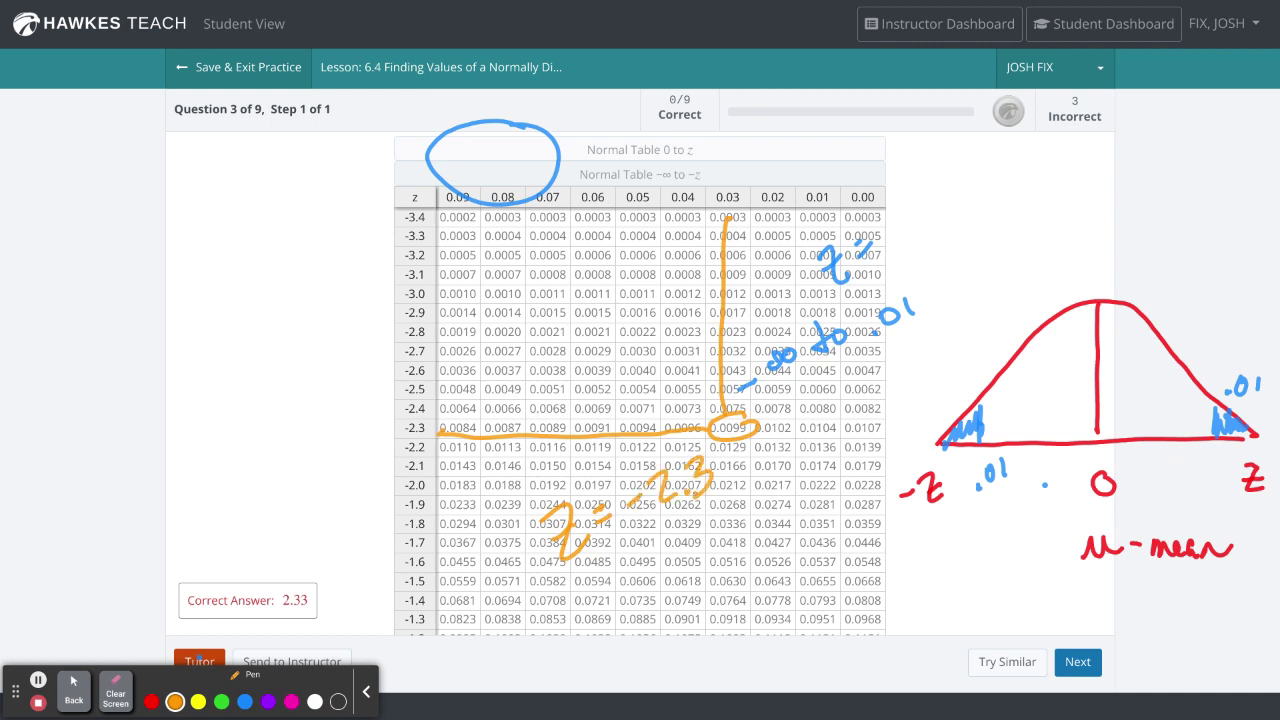
left_click_drag(720, 450, 722, 478)
Circle the right tail's .01, draw its cutoff line and label it z = 2.33
mouse_move(1272, 364)
left_mouse_down()
mouse_move(1214, 399)
mouse_move(1256, 433)
mouse_move(1274, 372)
left_mouse_up()
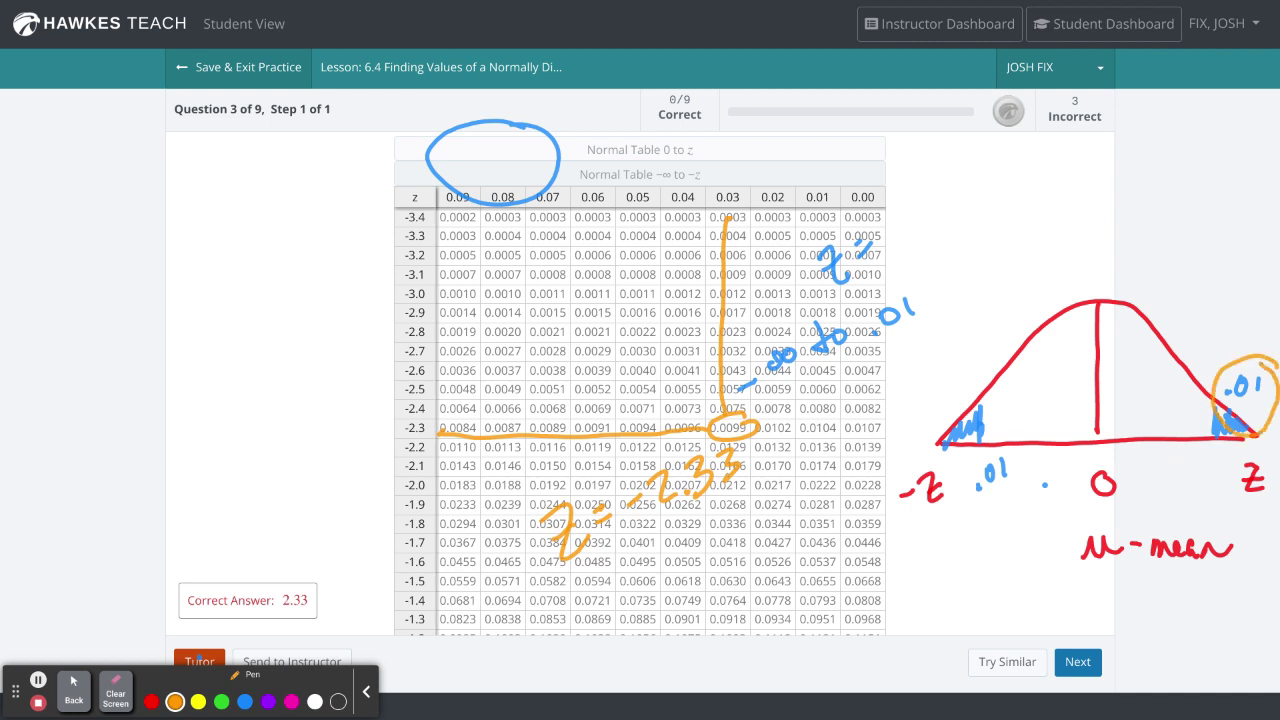
mouse_move(1176, 311)
left_mouse_down()
mouse_move(1180, 332)
mouse_move(1198, 329)
left_mouse_up()
left_click_drag(1217, 421, 1217, 455)
left_click_drag(1221, 405, 1220, 452)
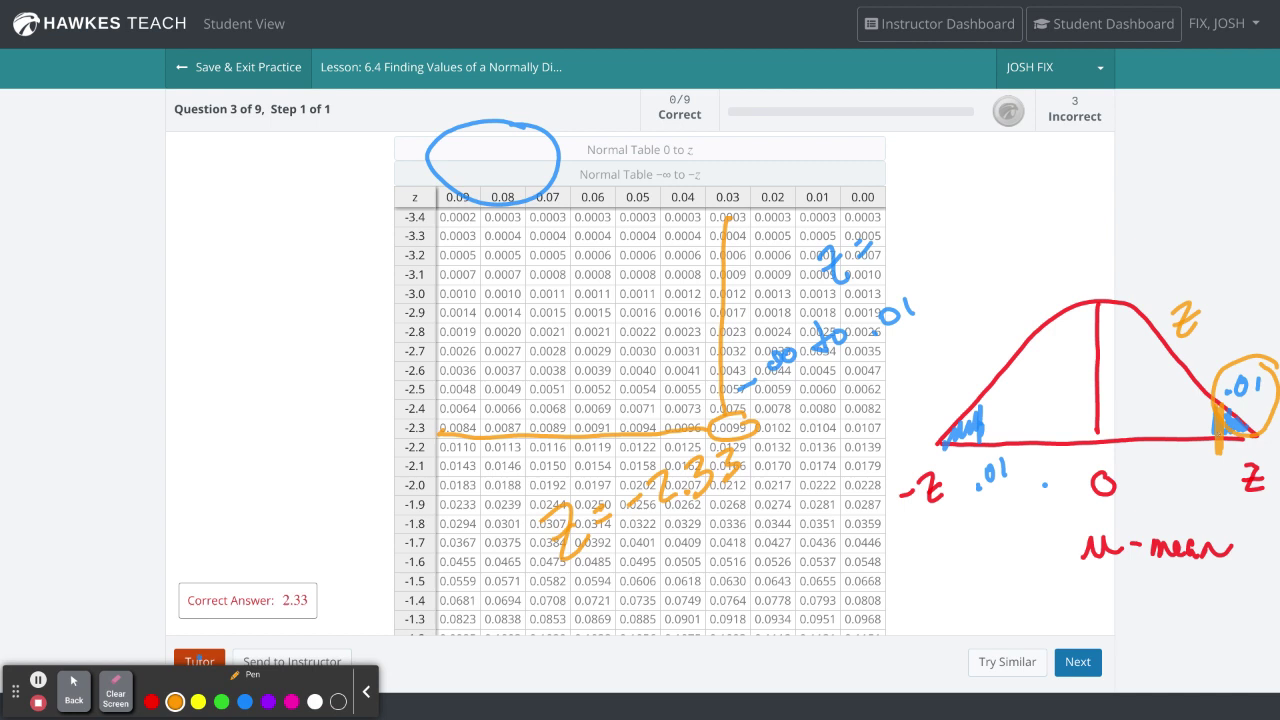
mouse_move(1164, 494)
left_mouse_down()
mouse_move(1182, 524)
mouse_move(1196, 500)
mouse_move(1212, 517)
mouse_move(1249, 505)
left_mouse_up()
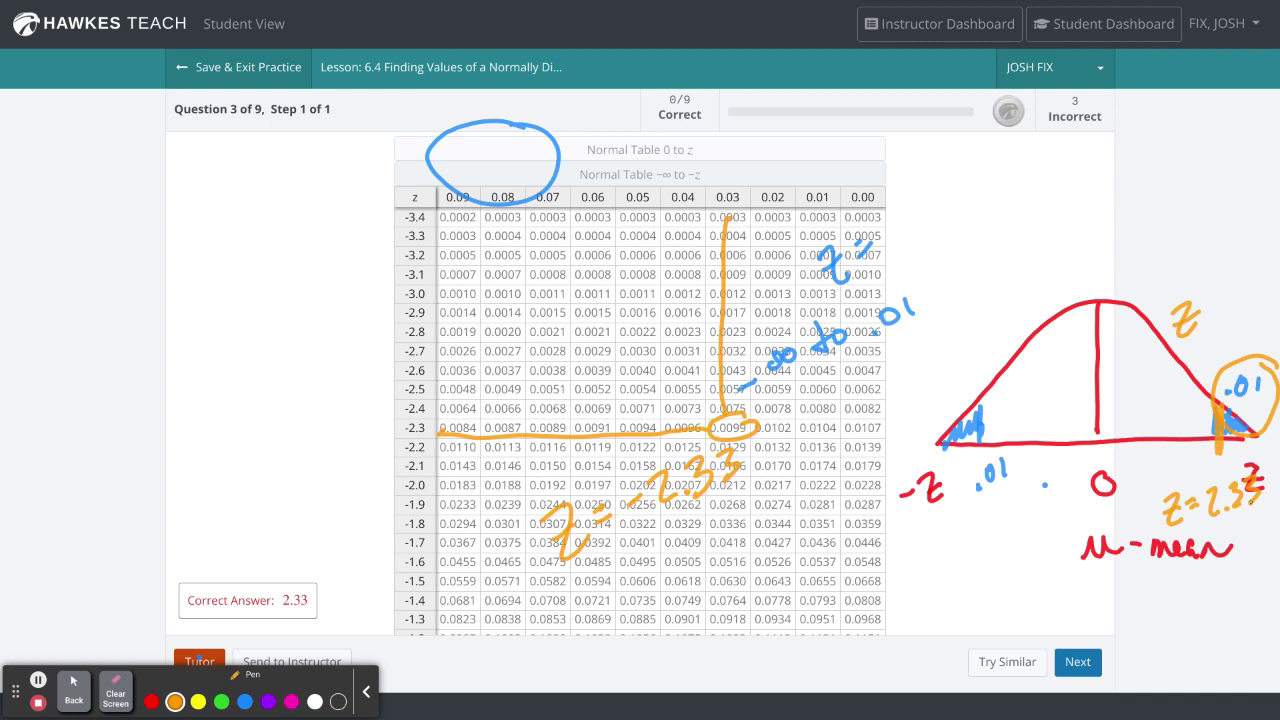
Circle the left tail, draw its cutoff line and label it z = −2.33
mouse_move(976, 404)
left_mouse_down()
mouse_move(924, 450)
mouse_move(962, 452)
mouse_move(975, 431)
mouse_move(982, 464)
left_mouse_up()
left_click_drag(977, 376, 979, 464)
mouse_move(932, 324)
left_mouse_down()
mouse_move(956, 356)
mouse_move(976, 320)
left_mouse_up()
left_click_drag(964, 340, 980, 330)
left_click_drag(986, 318, 1020, 306)
left_click(1026, 302)
left_click_drag(1034, 258, 1066, 280)
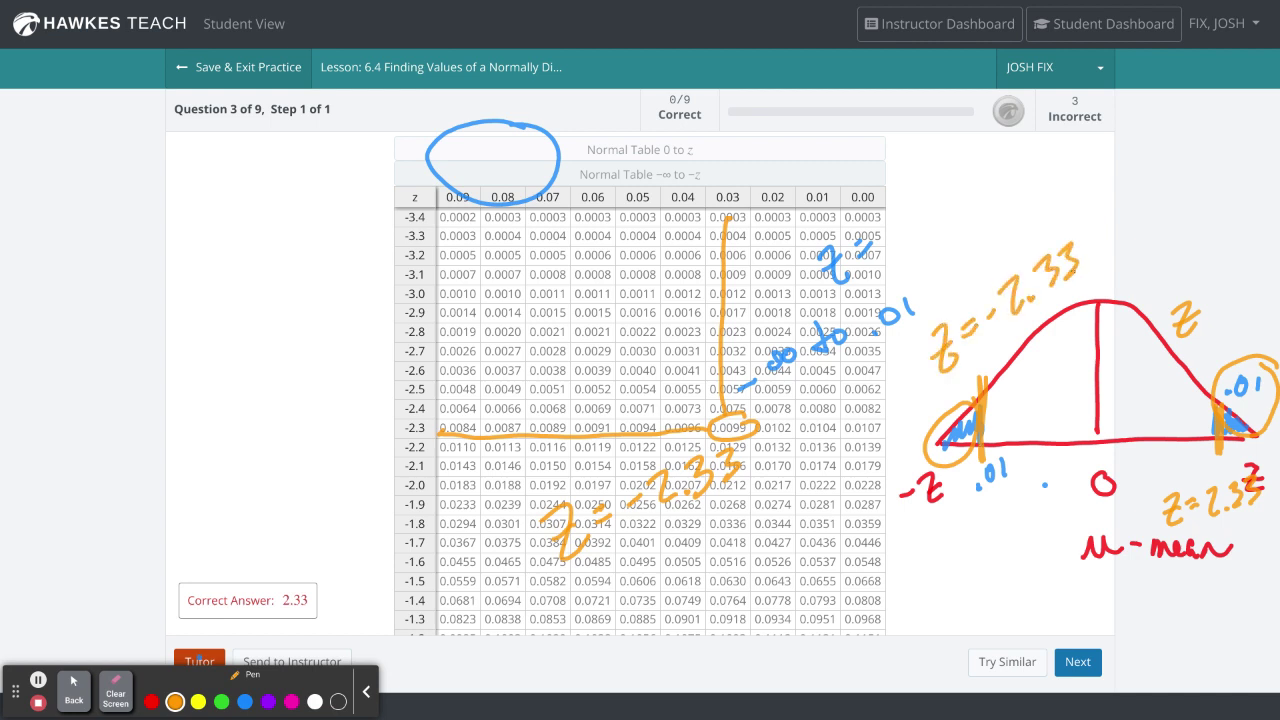